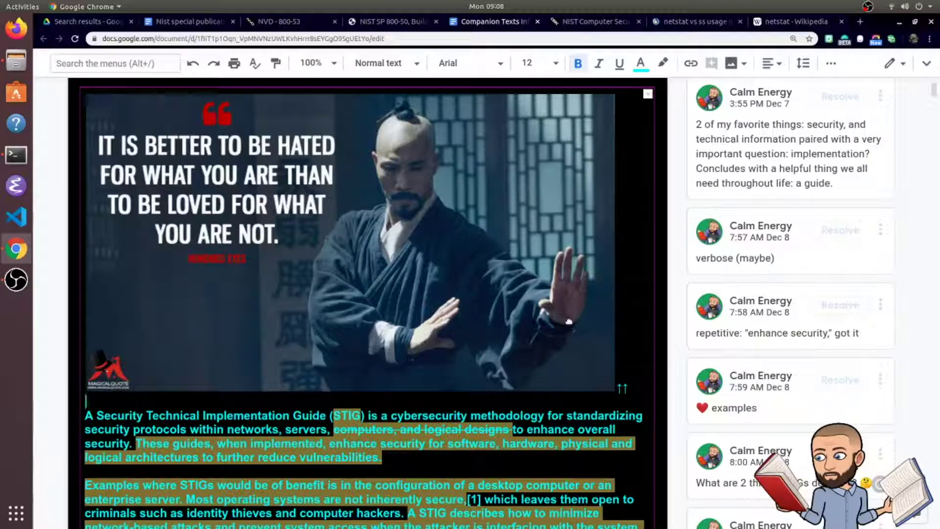
{"action": "scroll", "coordinate": [520, 273], "scroll_direction": "down", "scroll_amount": 2}
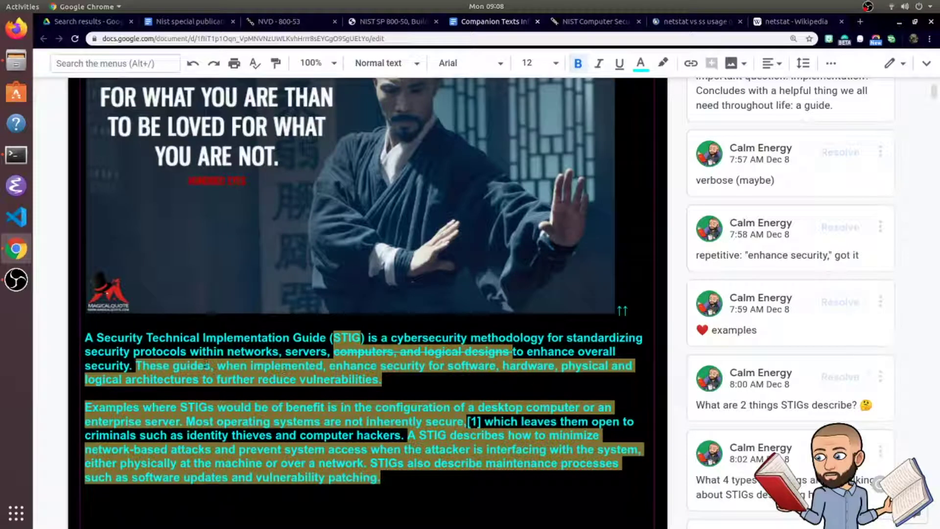
{"action": "left_click", "coordinate": [288, 351]}
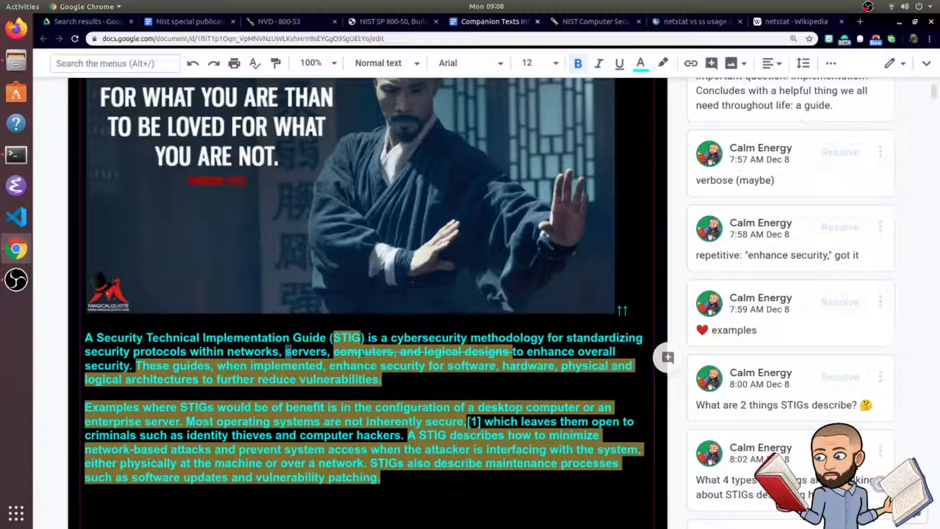
{"action": "left_click", "coordinate": [360, 352]}
{"action": "left_click", "coordinate": [549, 352]}
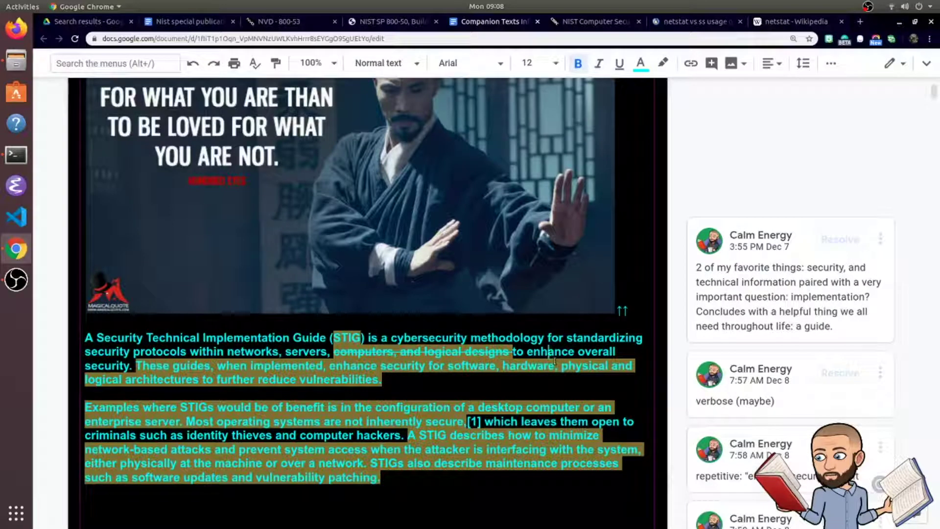
{"action": "scroll", "coordinate": [555, 360], "scroll_direction": "down", "scroll_amount": 1}
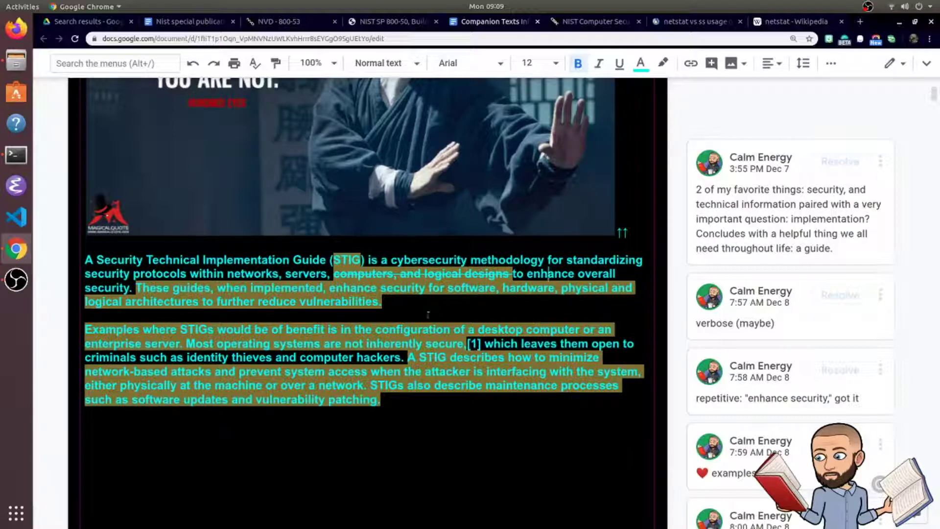
{"action": "left_click", "coordinate": [336, 302]}
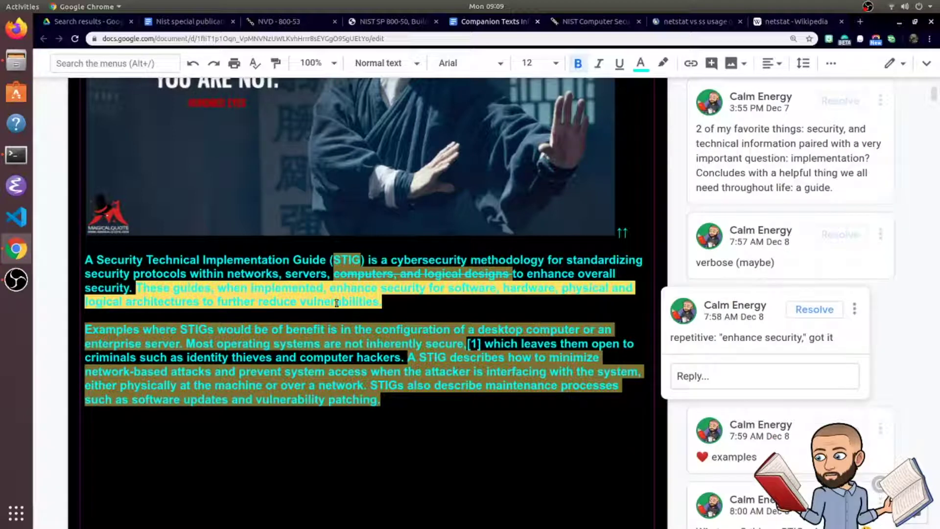
{"action": "scroll", "coordinate": [336, 302], "scroll_direction": "down", "scroll_amount": 1}
{"action": "scroll", "coordinate": [404, 279], "scroll_direction": "down", "scroll_amount": 2}
{"action": "scroll", "coordinate": [478, 257], "scroll_direction": "down", "scroll_amount": 1}
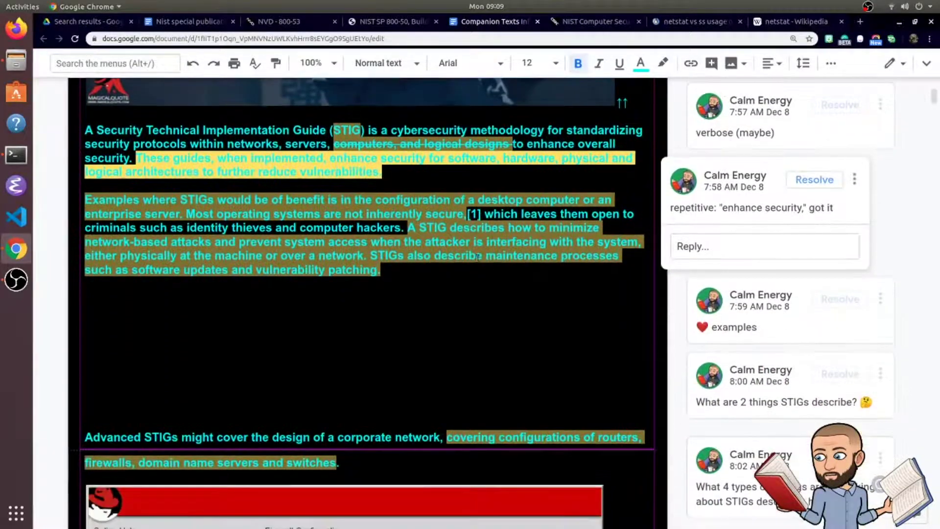
{"action": "scroll", "coordinate": [478, 255], "scroll_direction": "down", "scroll_amount": 2}
{"action": "left_click", "coordinate": [208, 174]}
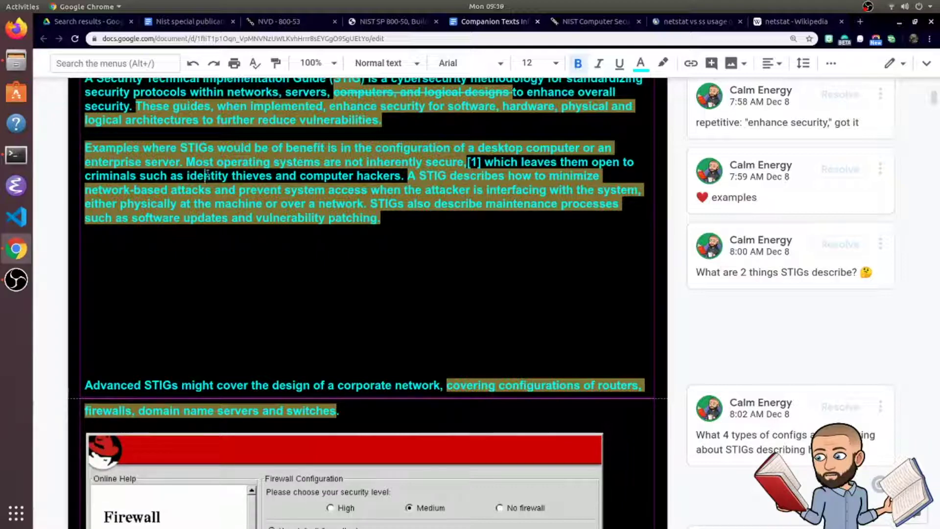
{"action": "left_click", "coordinate": [443, 247]}
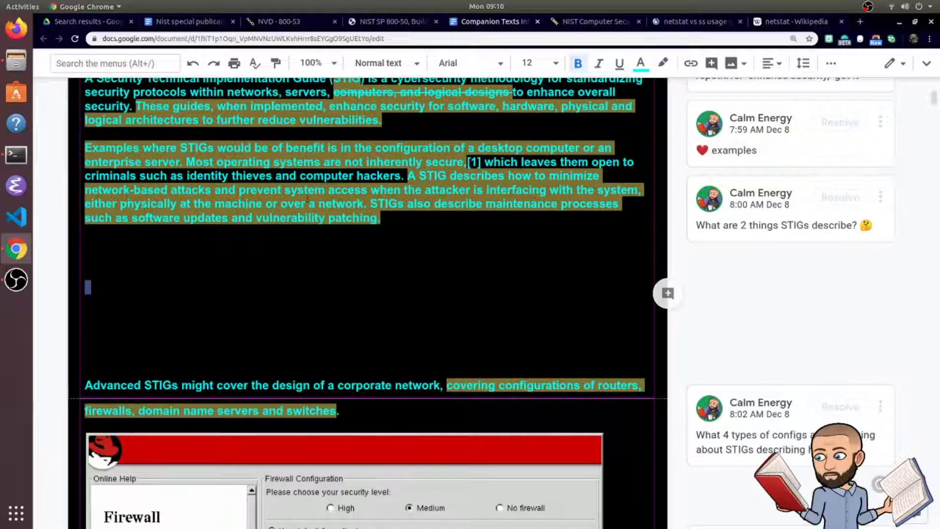
{"action": "left_click_drag", "start_coordinate": [473, 226], "coordinate": [215, 204]}
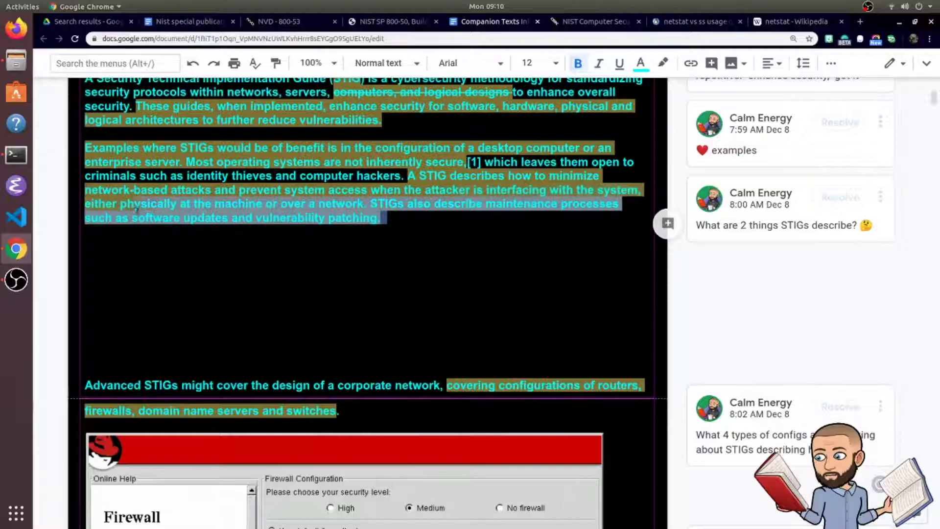
{"action": "left_click_drag", "start_coordinate": [215, 204], "coordinate": [123, 214]}
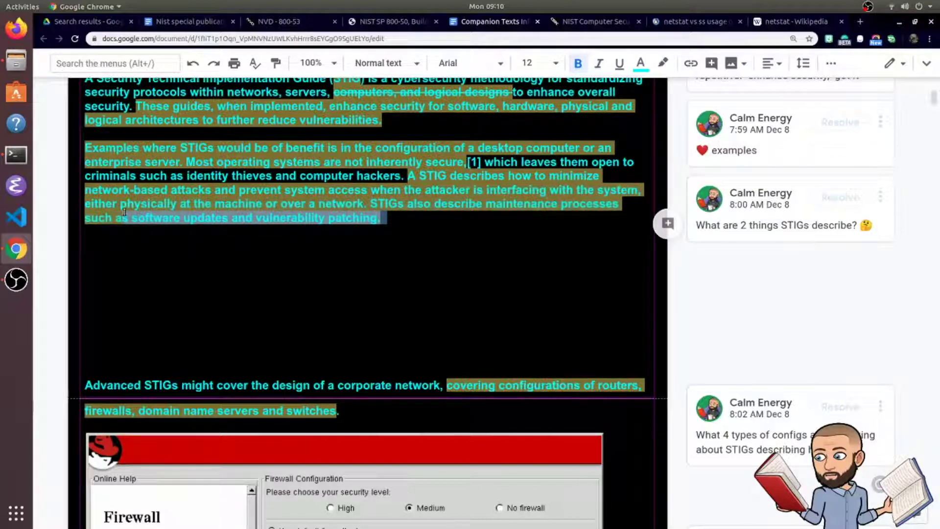
{"action": "left_click_drag", "start_coordinate": [124, 214], "coordinate": [366, 204]}
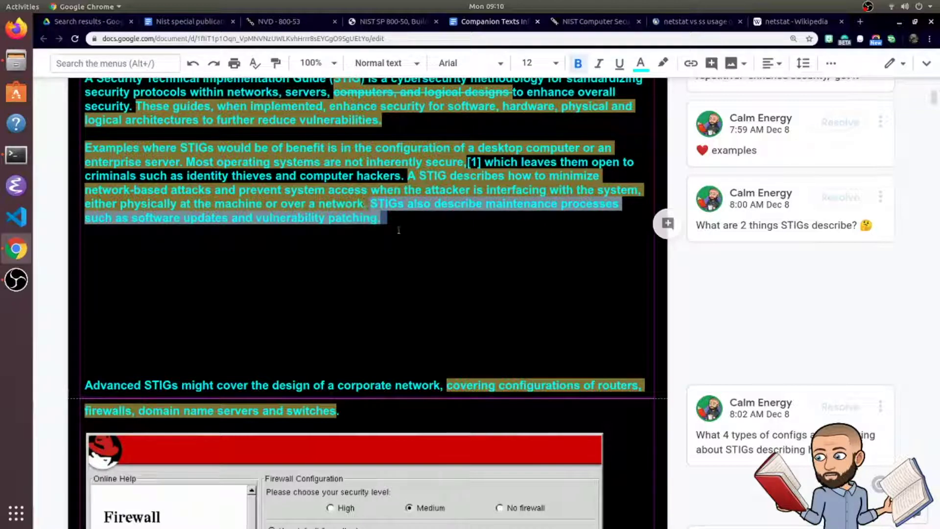
{"action": "left_click", "coordinate": [492, 254]}
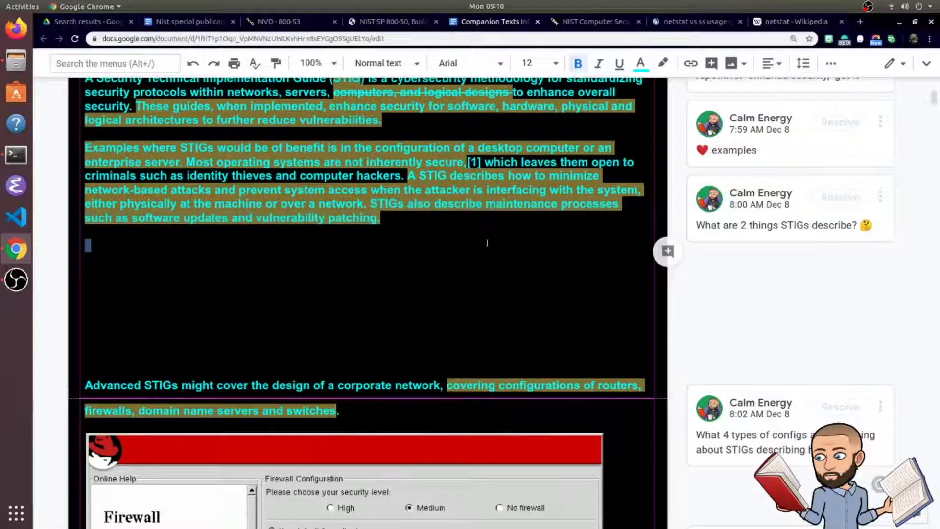
{"action": "left_click", "coordinate": [731, 235]}
{"action": "left_click", "coordinate": [484, 249]}
{"action": "scroll", "coordinate": [272, 269], "scroll_direction": "down", "scroll_amount": 5}
{"action": "scroll", "coordinate": [185, 178], "scroll_direction": "down", "scroll_amount": 1}
{"action": "scroll", "coordinate": [187, 154], "scroll_direction": "down", "scroll_amount": 1}
{"action": "scroll", "coordinate": [188, 128], "scroll_direction": "down", "scroll_amount": 1}
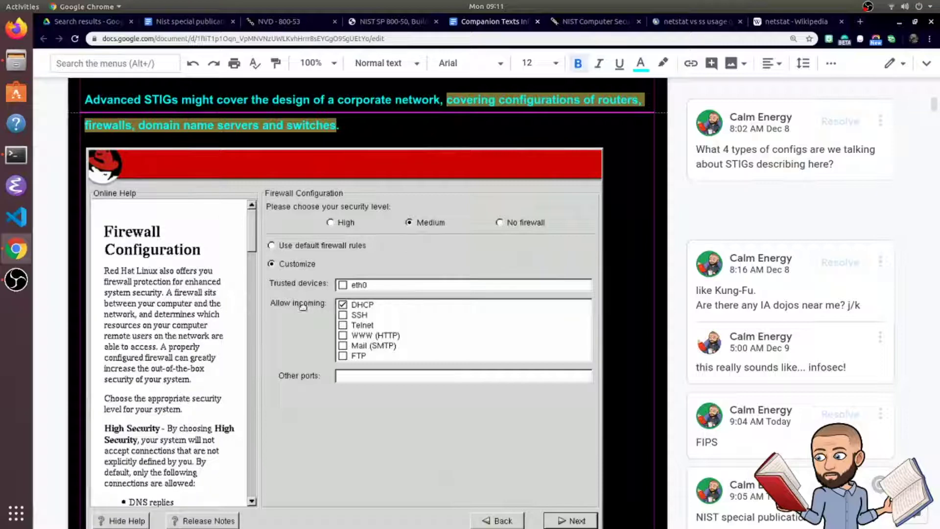
{"action": "scroll", "coordinate": [240, 296], "scroll_direction": "down", "scroll_amount": 2}
{"action": "scroll", "coordinate": [240, 296], "scroll_direction": "down", "scroll_amount": 3}
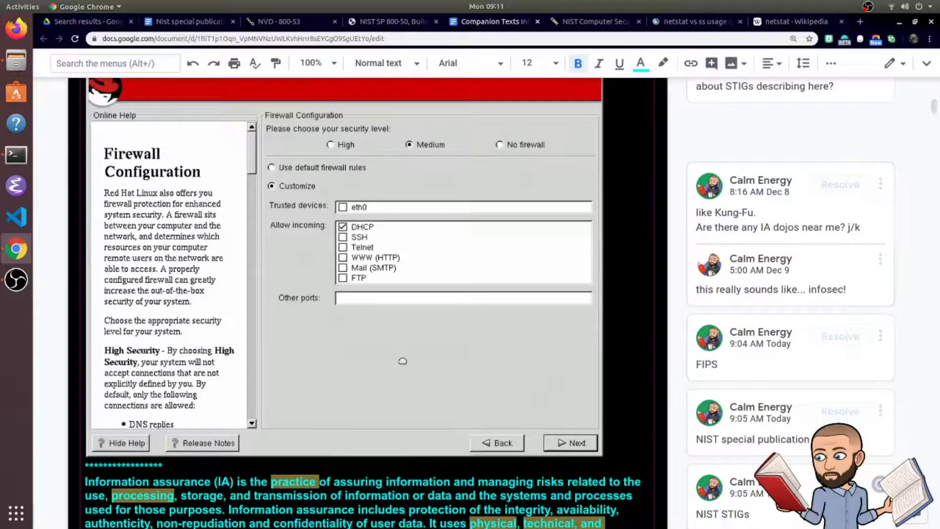
{"action": "scroll", "coordinate": [435, 294], "scroll_direction": "down", "scroll_amount": 3}
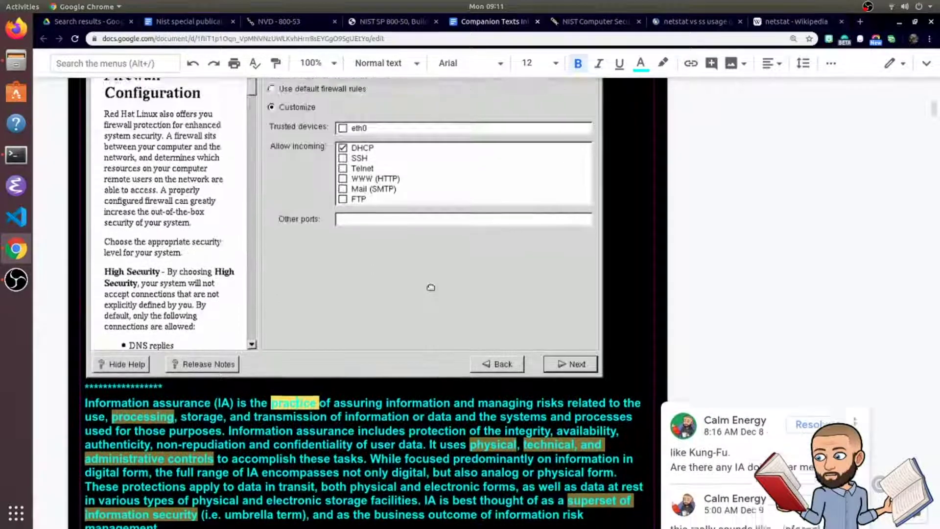
{"action": "scroll", "coordinate": [435, 294], "scroll_direction": "down", "scroll_amount": 1}
{"action": "scroll", "coordinate": [419, 272], "scroll_direction": "down", "scroll_amount": 1}
{"action": "scroll", "coordinate": [410, 254], "scroll_direction": "down", "scroll_amount": 1}
{"action": "scroll", "coordinate": [409, 255], "scroll_direction": "down", "scroll_amount": 1}
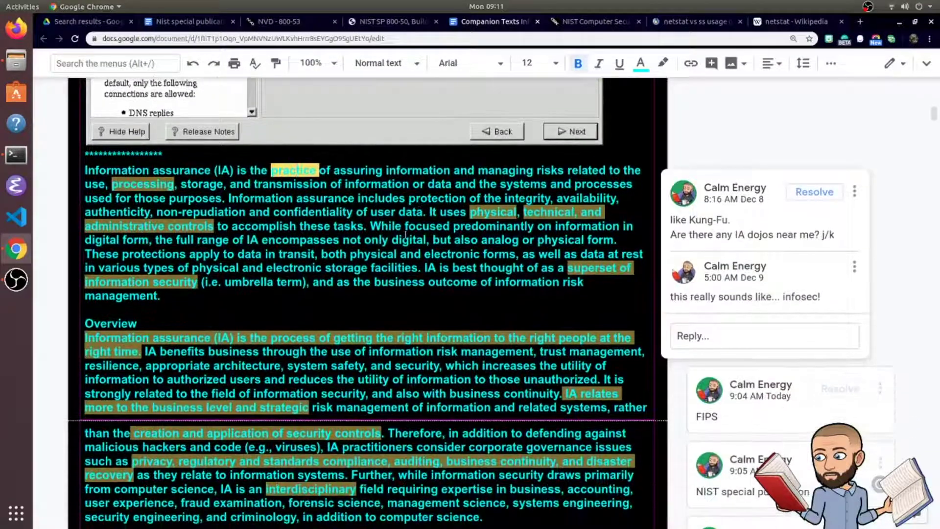
{"action": "scroll", "coordinate": [405, 235], "scroll_direction": "down", "scroll_amount": 1}
{"action": "scroll", "coordinate": [280, 157], "scroll_direction": "down", "scroll_amount": 1}
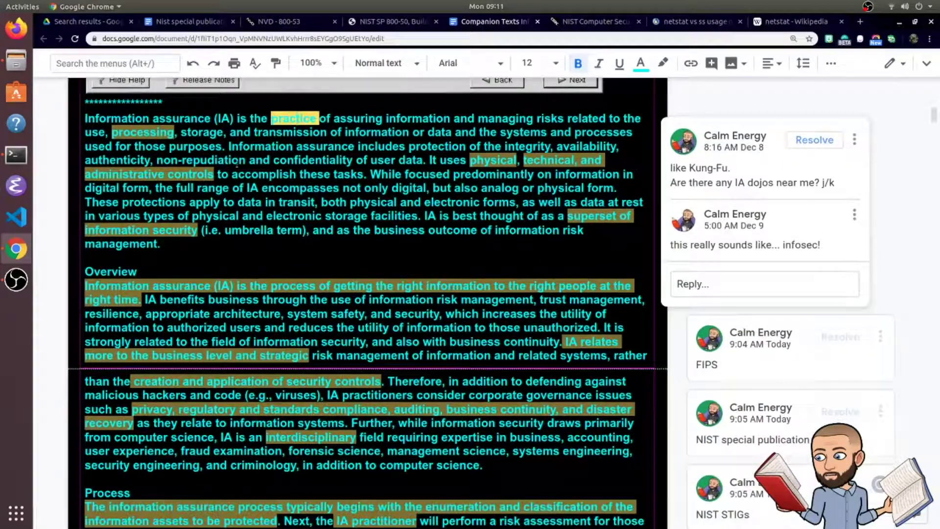